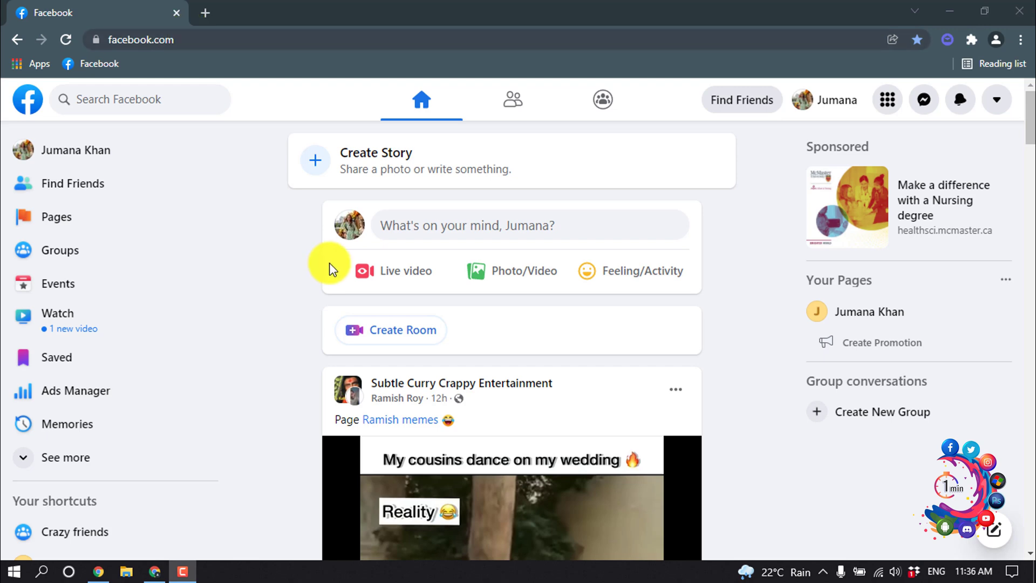
scroll(496, 227, down, 4)
scroll(496, 226, down, 3)
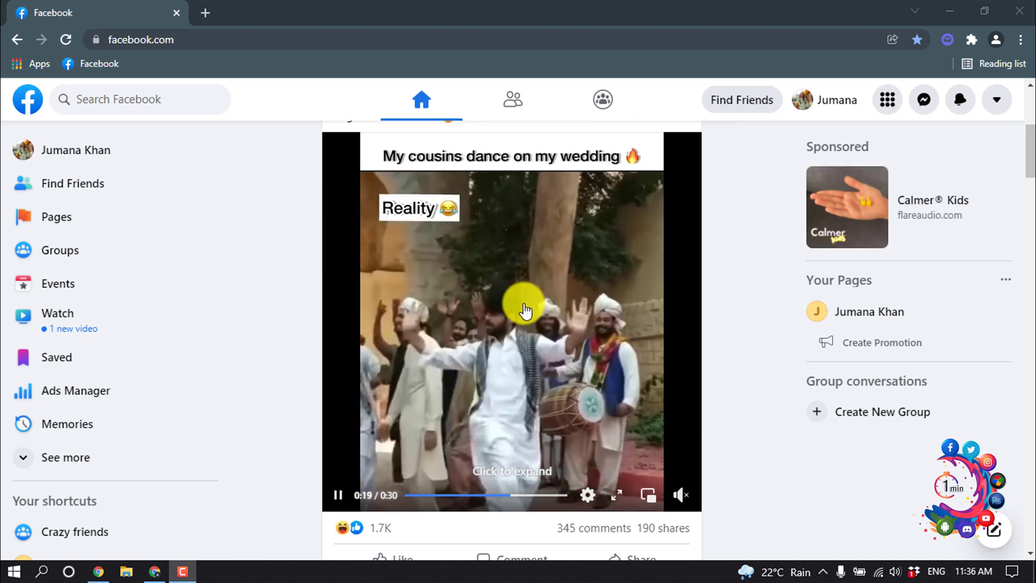
scroll(526, 310, up, 3)
scroll(525, 310, up, 2)
scroll(525, 310, down, 3)
scroll(526, 310, down, 2)
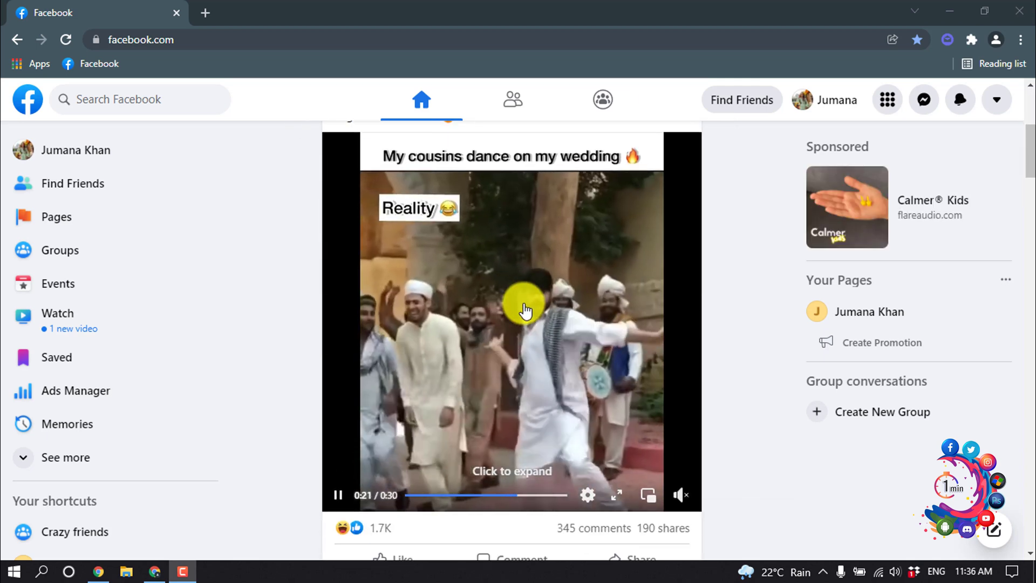
scroll(525, 309, down, 4)
scroll(525, 310, down, 4)
scroll(525, 310, down, 2)
scroll(525, 310, down, 3)
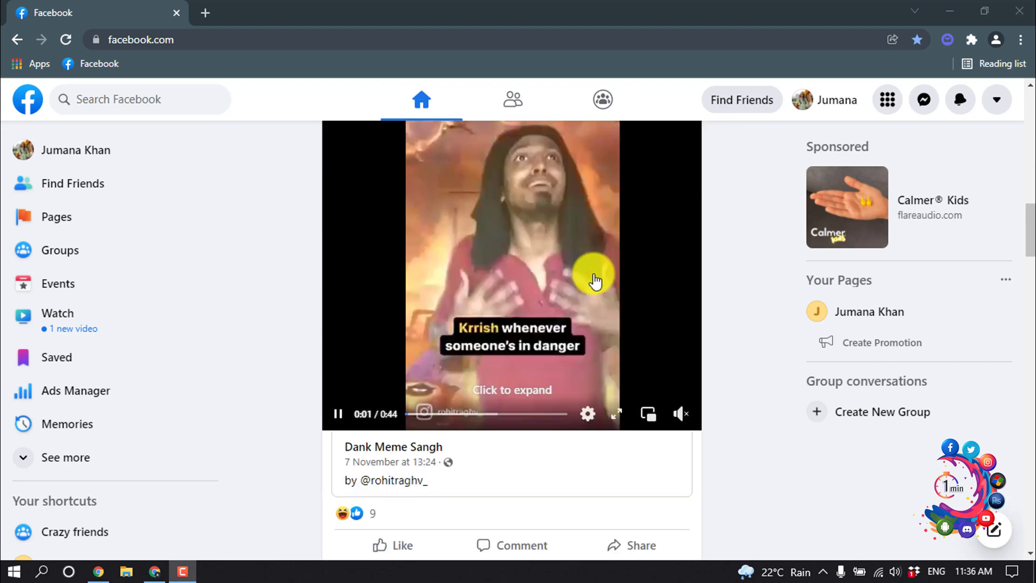
scroll(665, 322, down, 3)
scroll(666, 323, down, 4)
scroll(665, 323, down, 2)
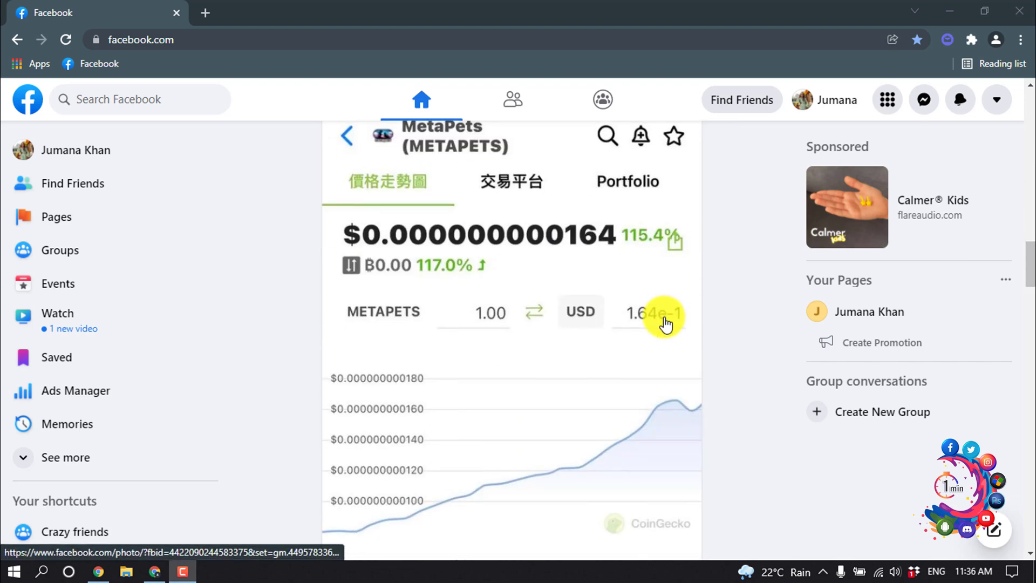
scroll(665, 323, down, 3)
scroll(666, 322, up, 3)
scroll(666, 322, up, 2)
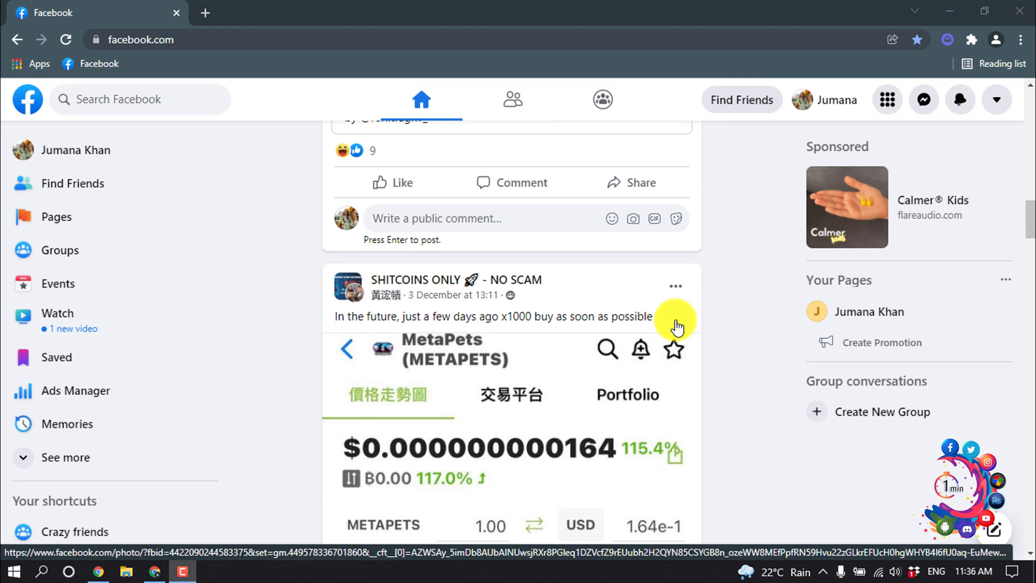
scroll(678, 325, up, 4)
scroll(671, 307, up, 2)
scroll(671, 300, up, 1)
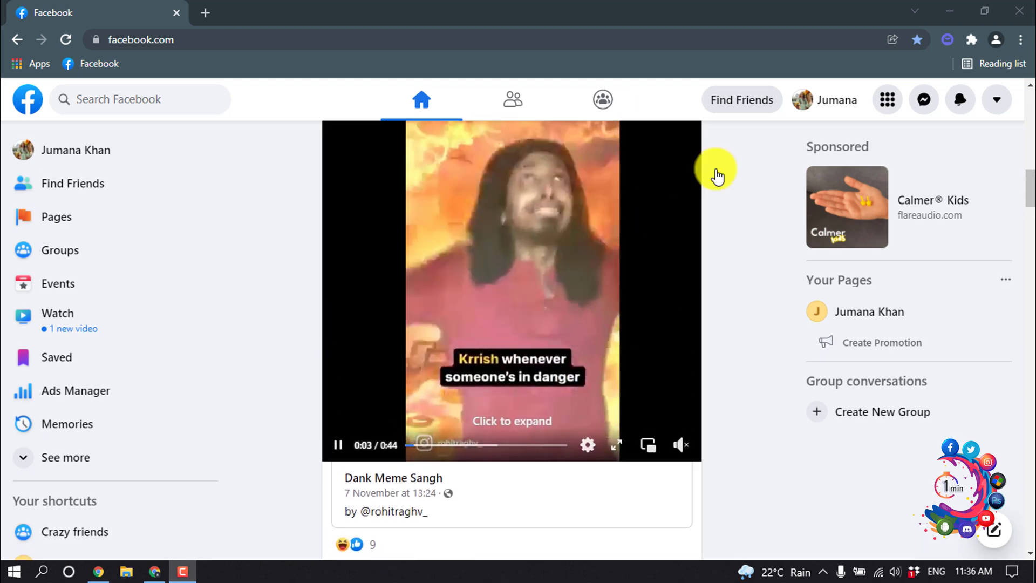
- Go to Settings & privacy > Settings from the account menu
click(996, 100)
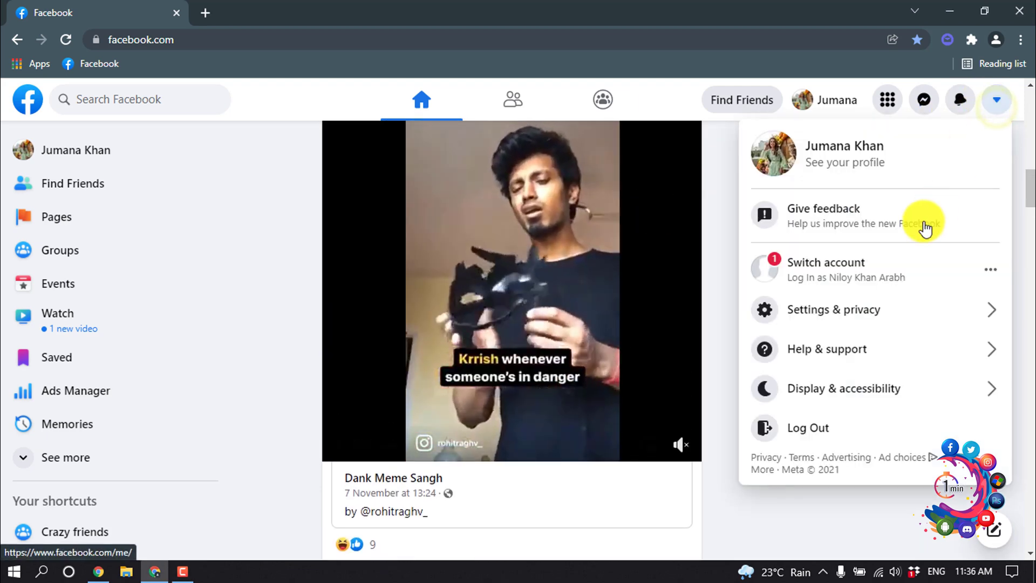
click(807, 309)
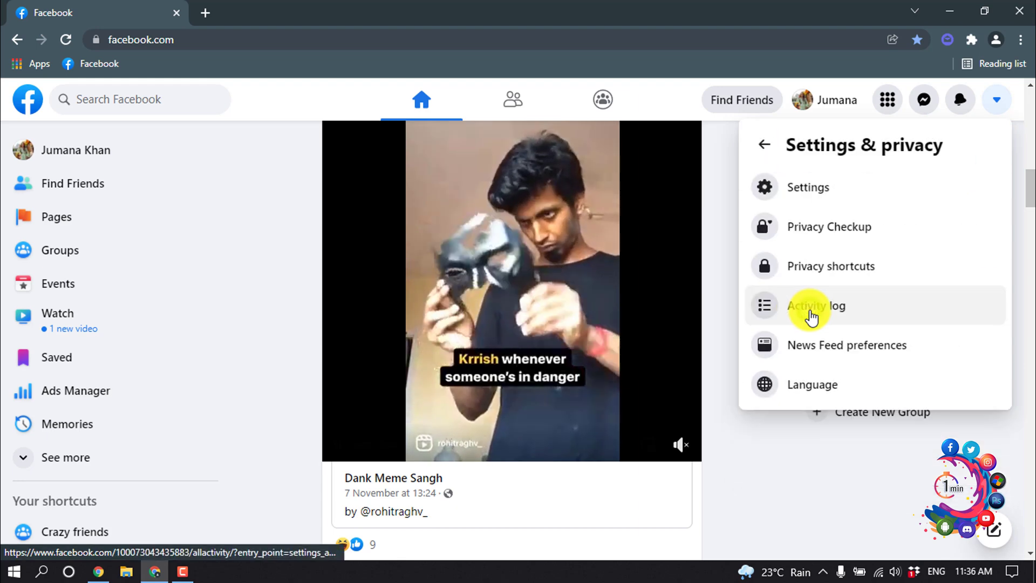
click(808, 187)
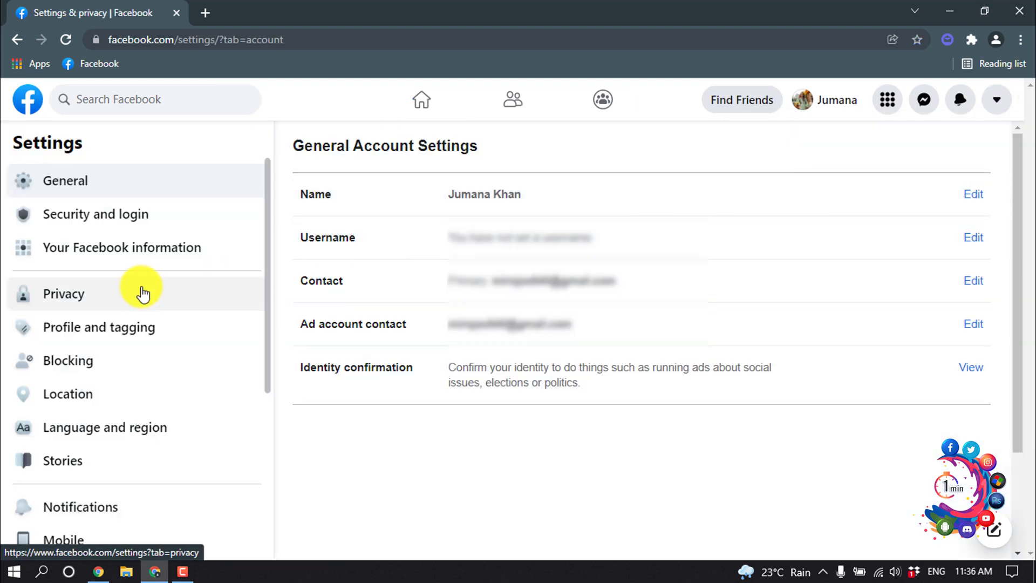
scroll(143, 291, down, 2)
scroll(142, 292, down, 2)
scroll(142, 288, down, 1)
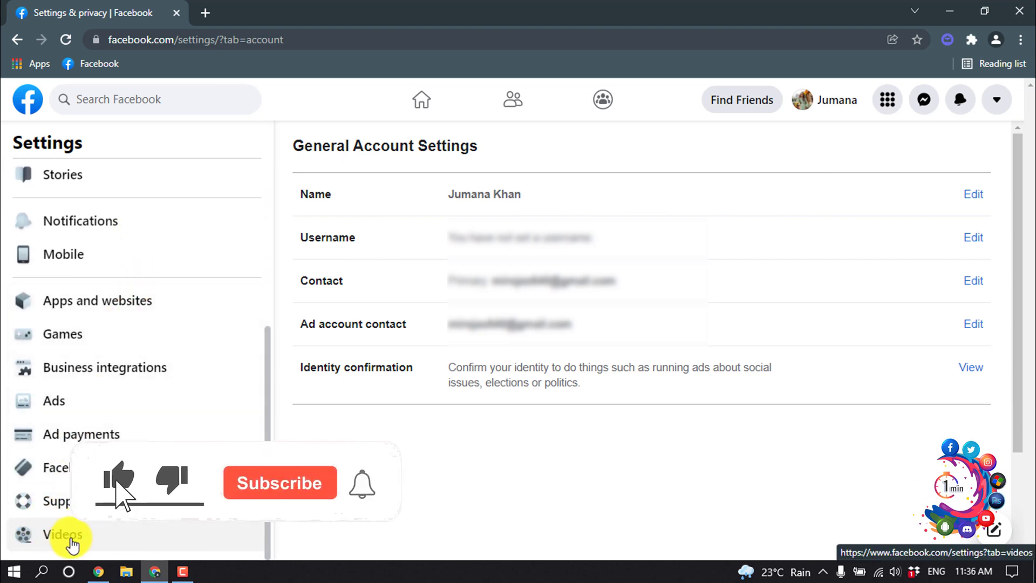
- Change Autoplay videos from Default to Off in the Videos settings
click(71, 538)
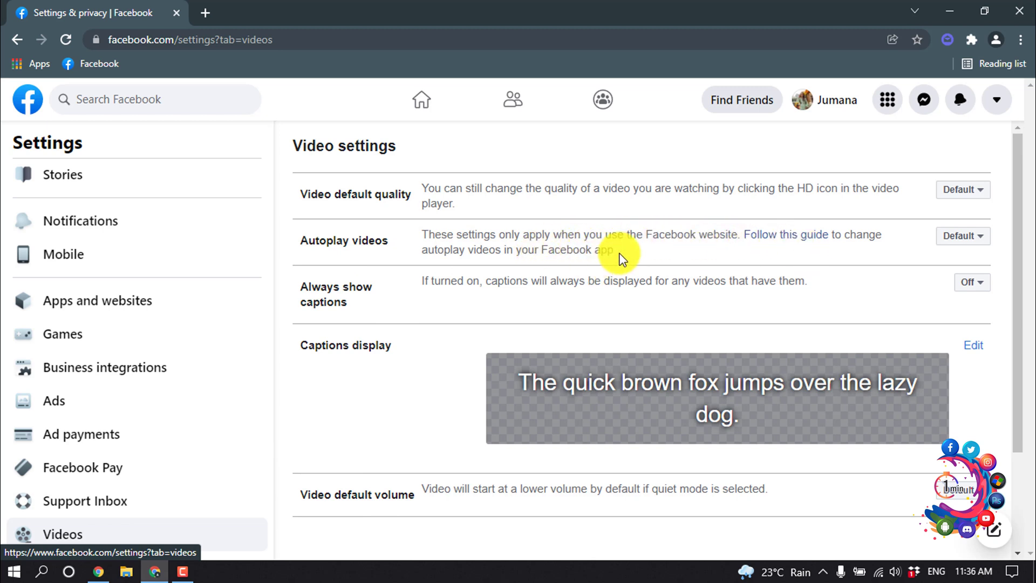
click(961, 238)
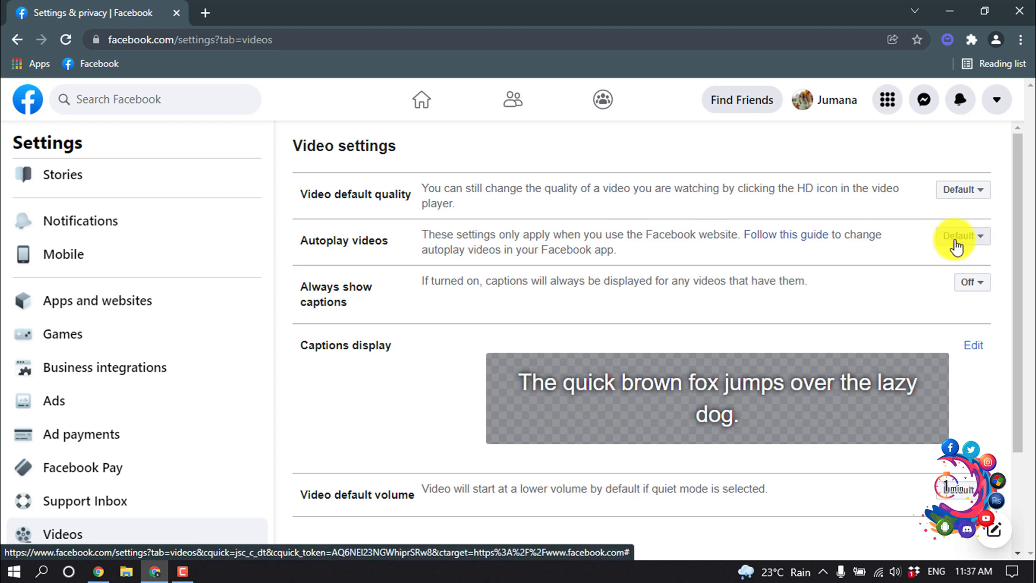
click(971, 240)
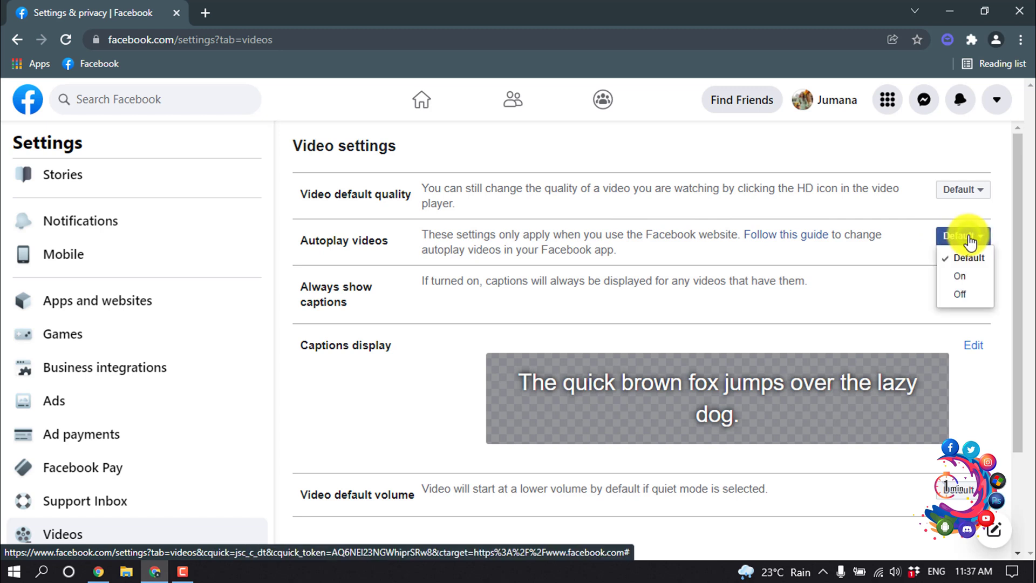
click(976, 298)
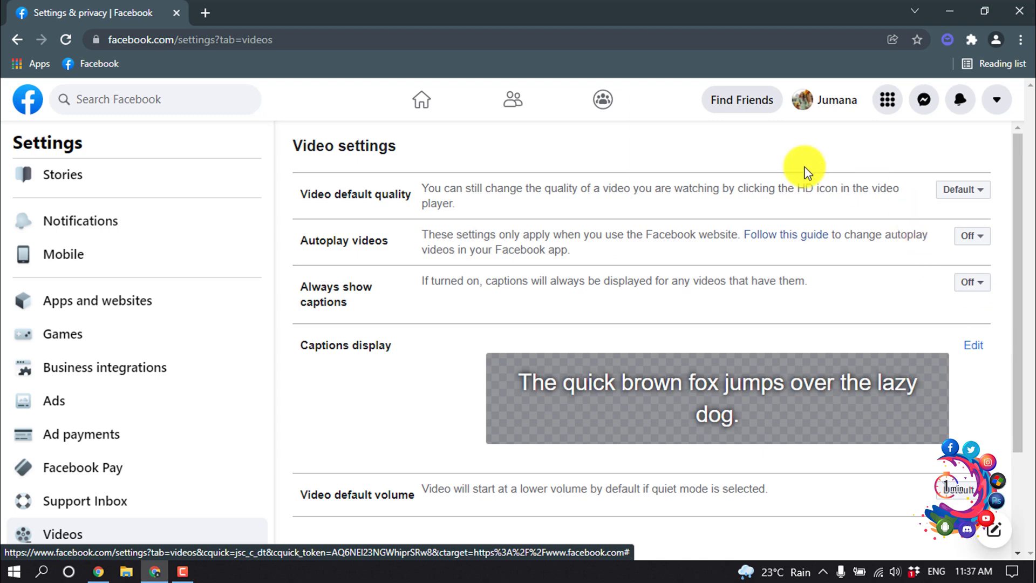
click(28, 99)
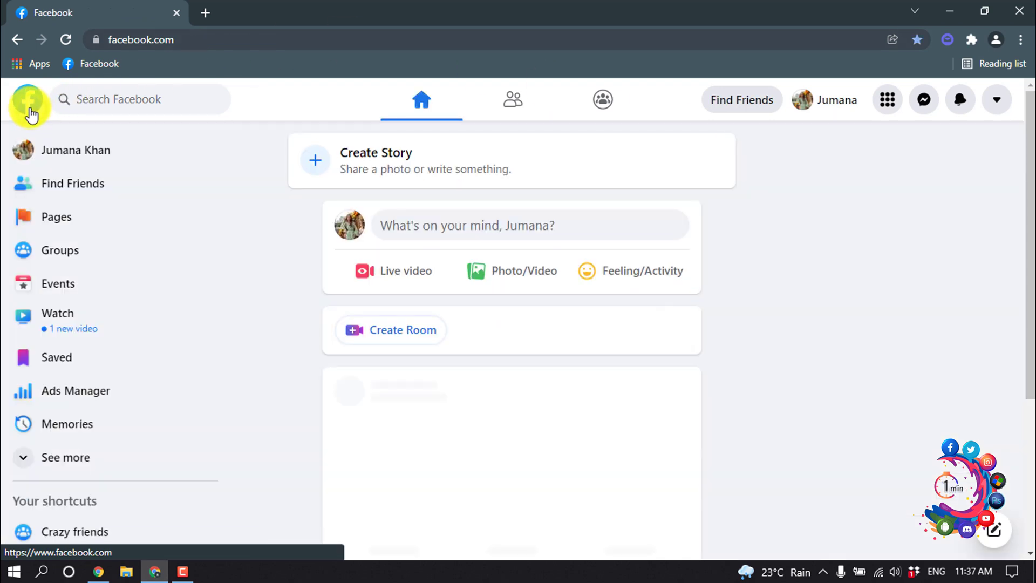
scroll(421, 291, down, 3)
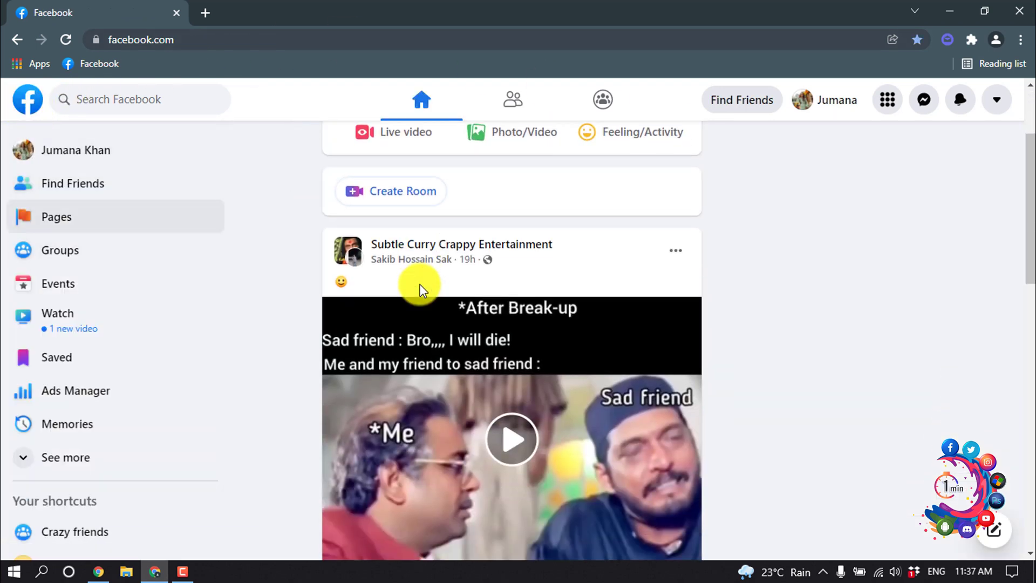
scroll(567, 365, down, 3)
scroll(592, 378, down, 3)
scroll(602, 349, down, 5)
scroll(605, 340, down, 2)
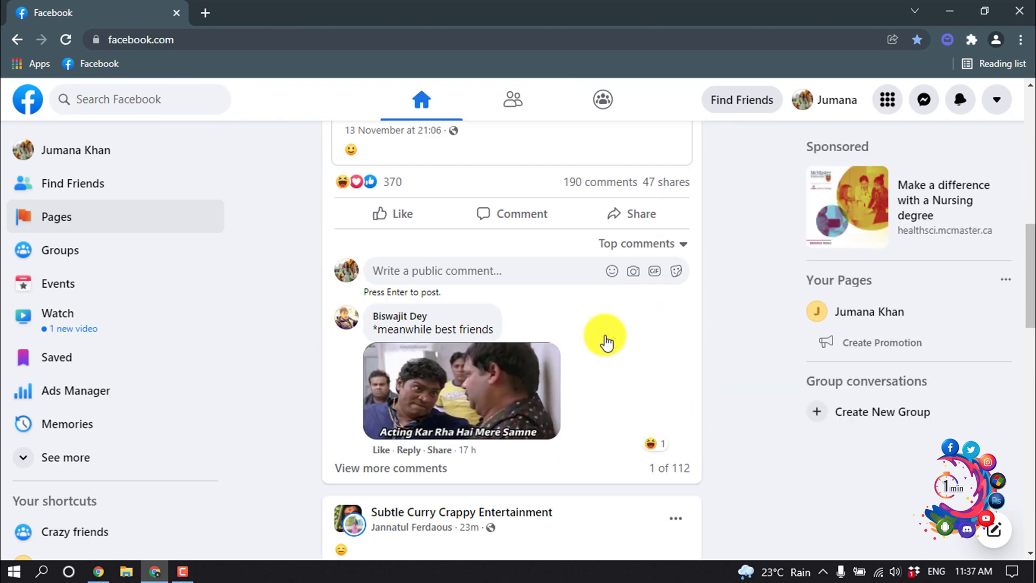
scroll(607, 341, down, 3)
scroll(607, 340, down, 2)
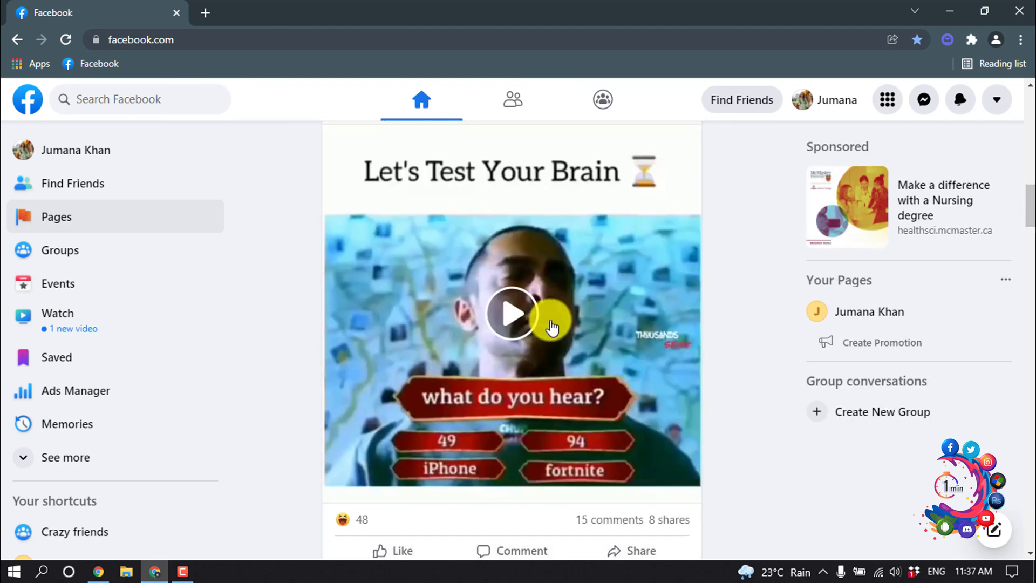
scroll(551, 325, down, 3)
scroll(550, 325, down, 4)
scroll(550, 326, down, 5)
scroll(551, 325, down, 4)
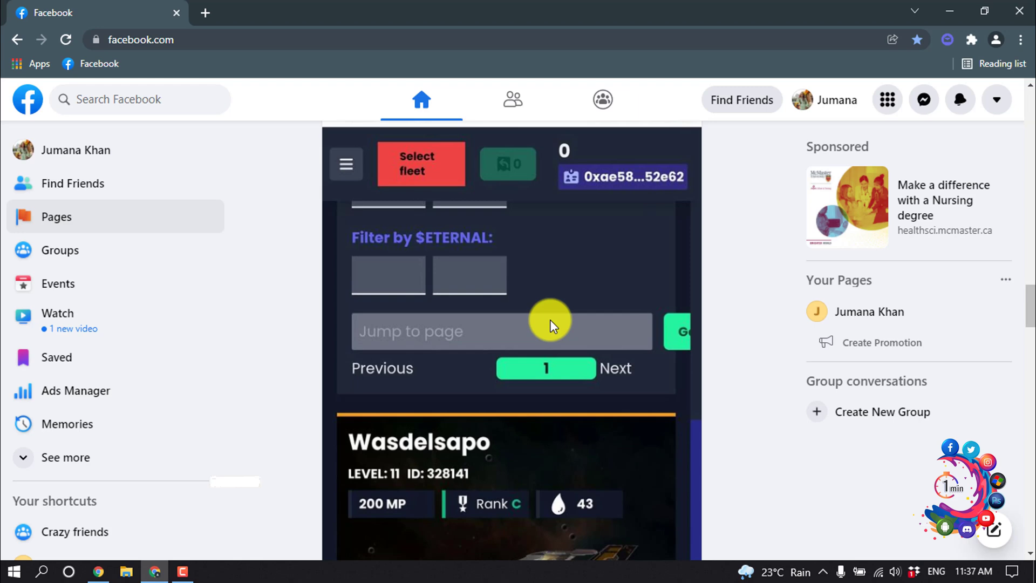
scroll(551, 323, down, 3)
scroll(551, 315, down, 3)
scroll(604, 297, down, 4)
scroll(699, 308, up, 4)
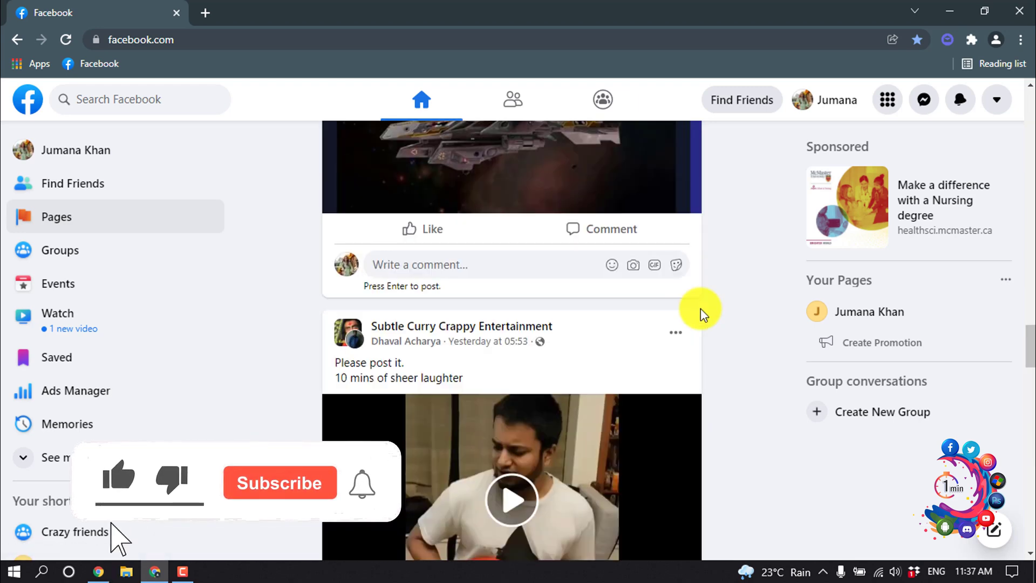